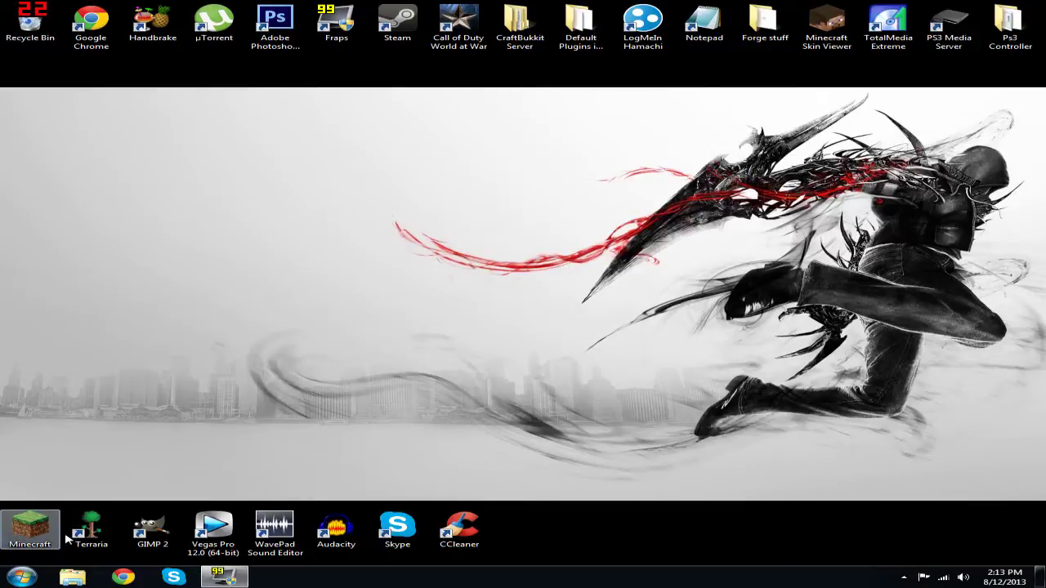
Step: Open the AppData Roaming folder by running %appdata% from the Start menu's Run
left_click(23, 577)
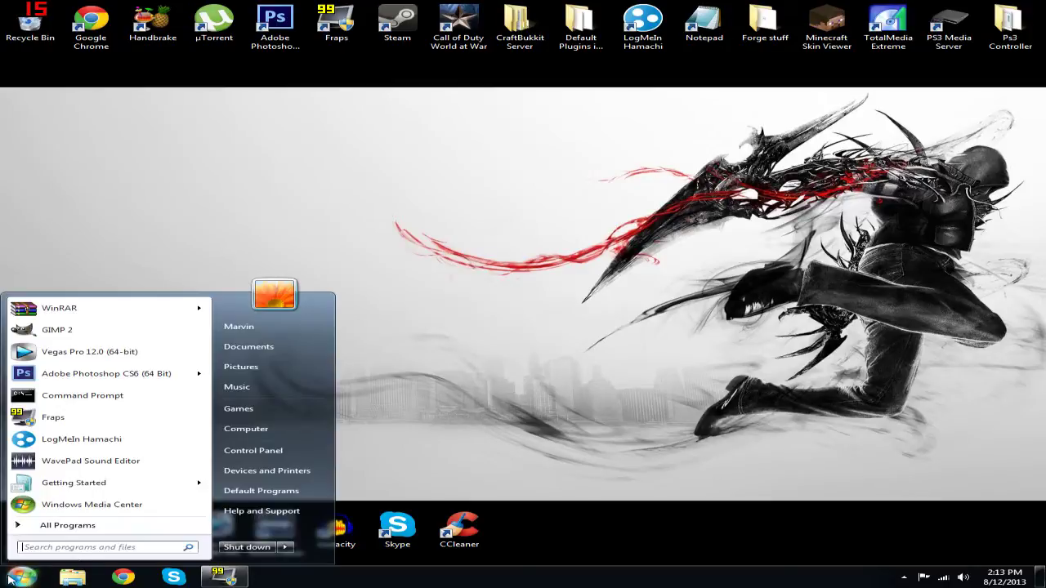
type("run")
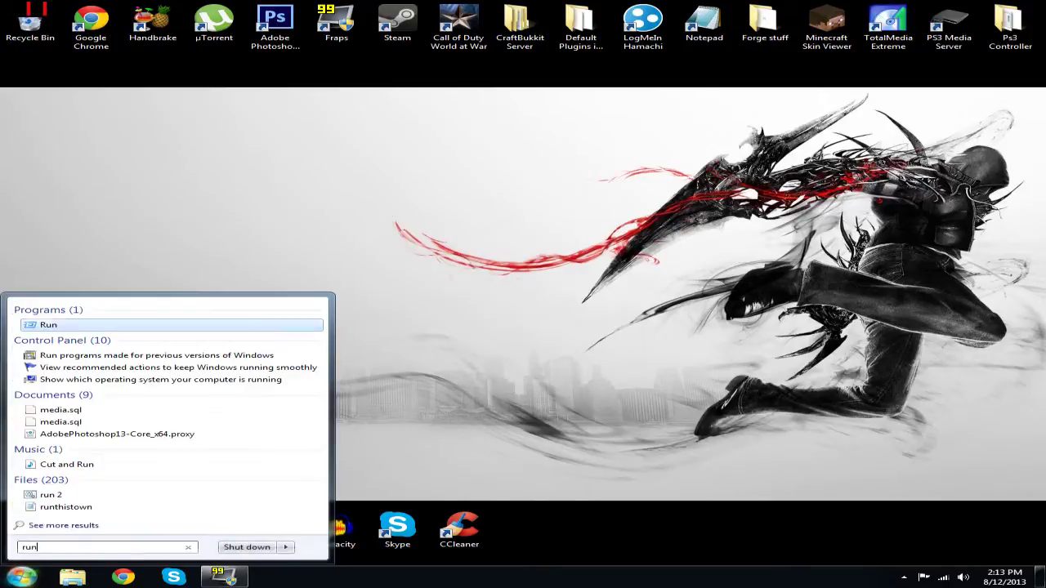
key("Return")
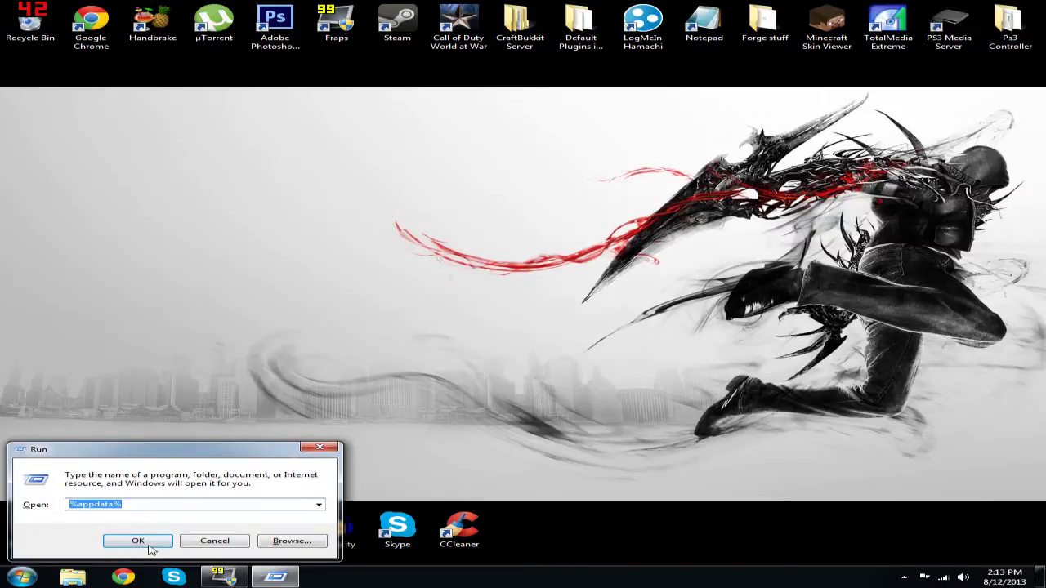
left_click(138, 541)
Step: Open .minecraft\config and move the Explorer window to the screen's left side
scroll(544, 419, "down", 2)
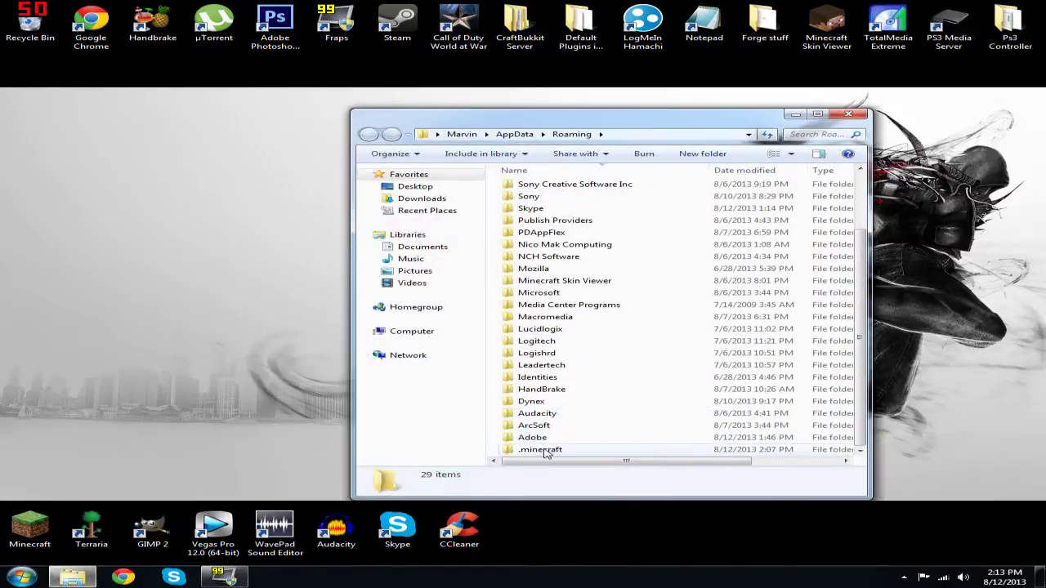
double_click(546, 451)
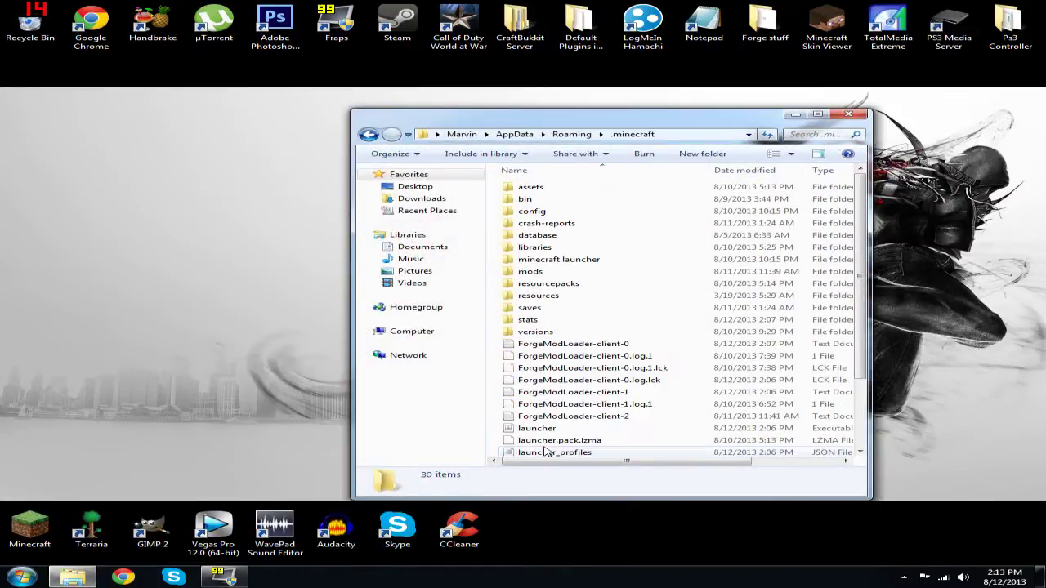
double_click(533, 212)
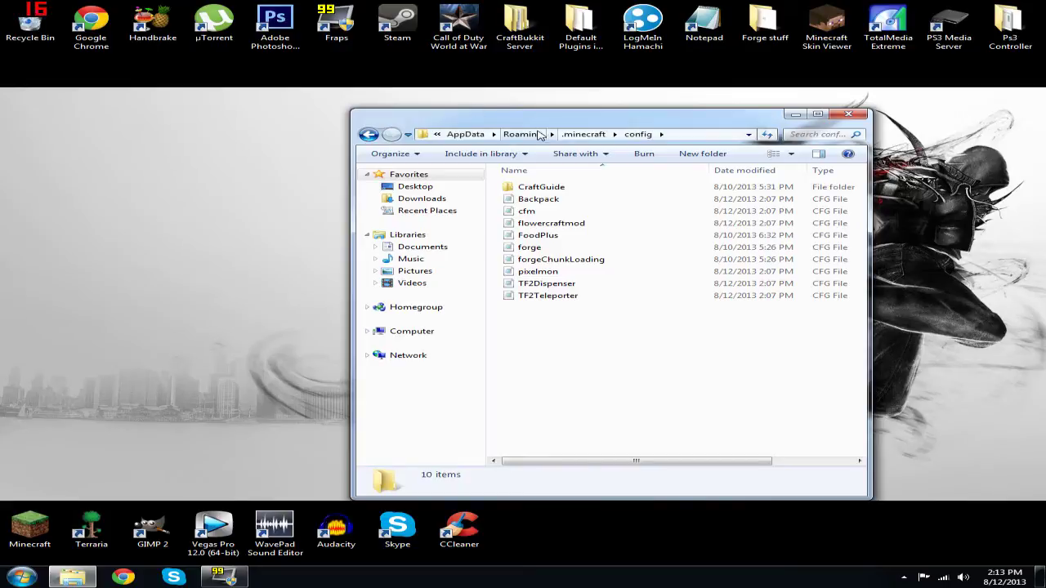
left_click_drag(558, 118, 233, 104)
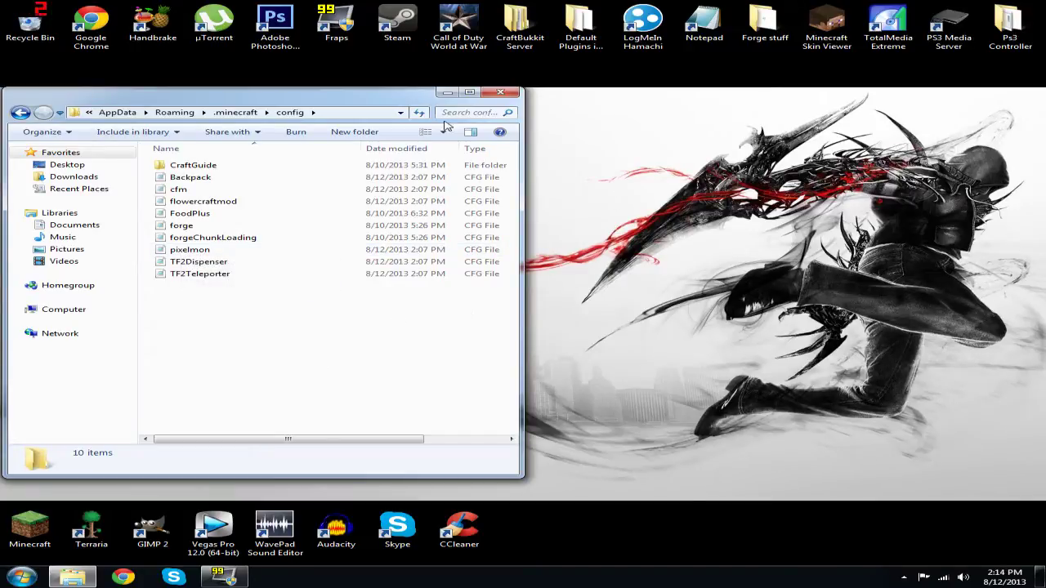
Step: Close the config folder's Explorer window to reveal the desktop
left_click(501, 91)
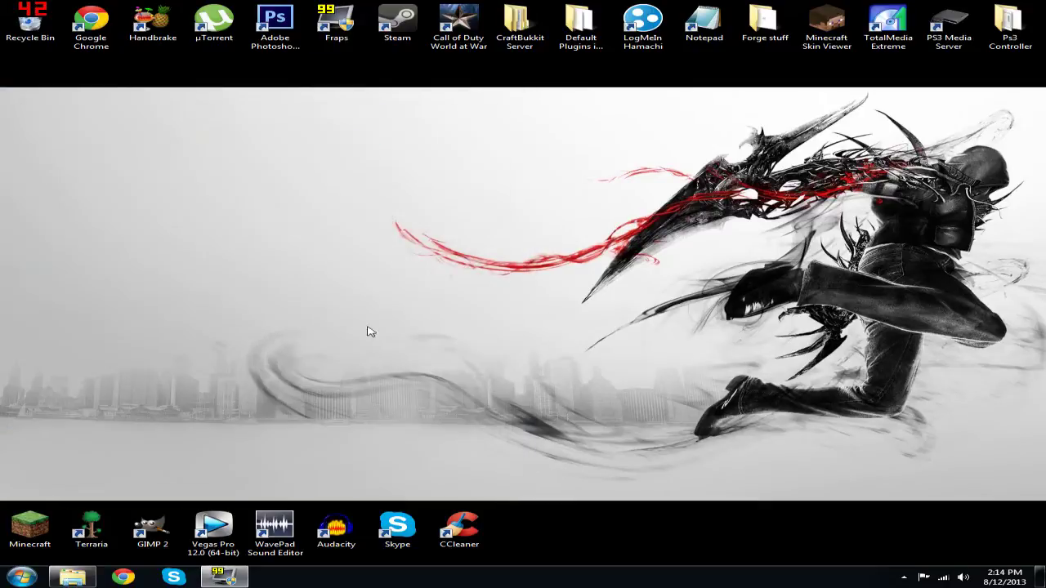
Step: Launch Minecraft from the desktop and load the singleplayer New World save
double_click(29, 528)
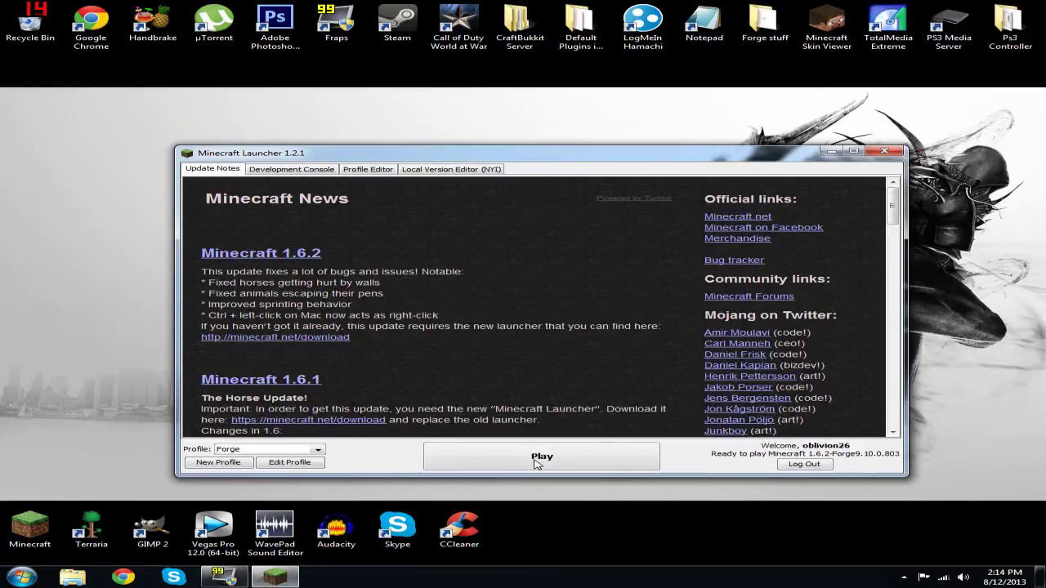
left_click(537, 461)
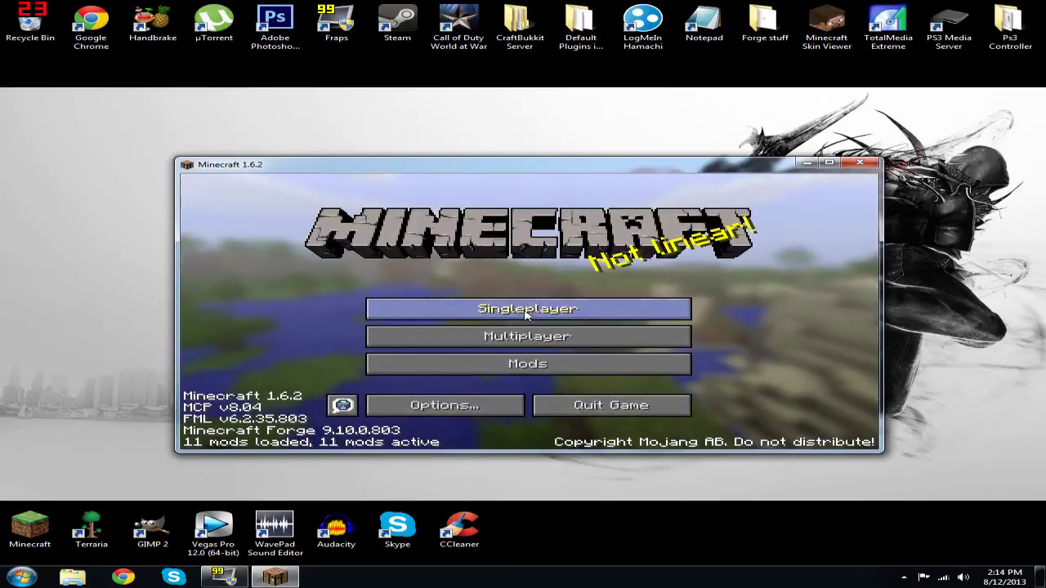
left_click(478, 308)
left_click(419, 299)
left_click(415, 402)
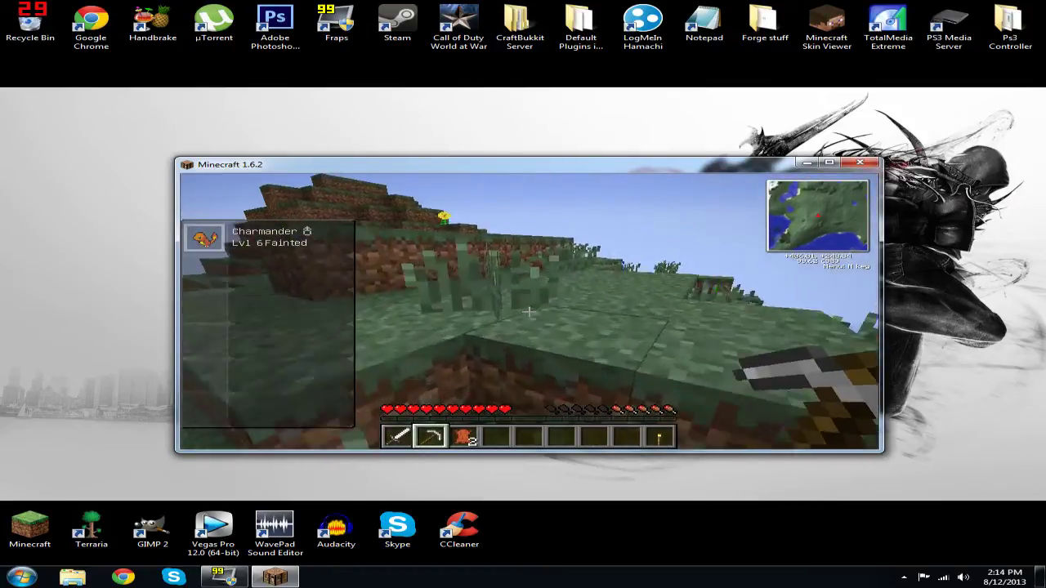
Step: Walk forward over the grassy hill toward the distant mountain
key("w")
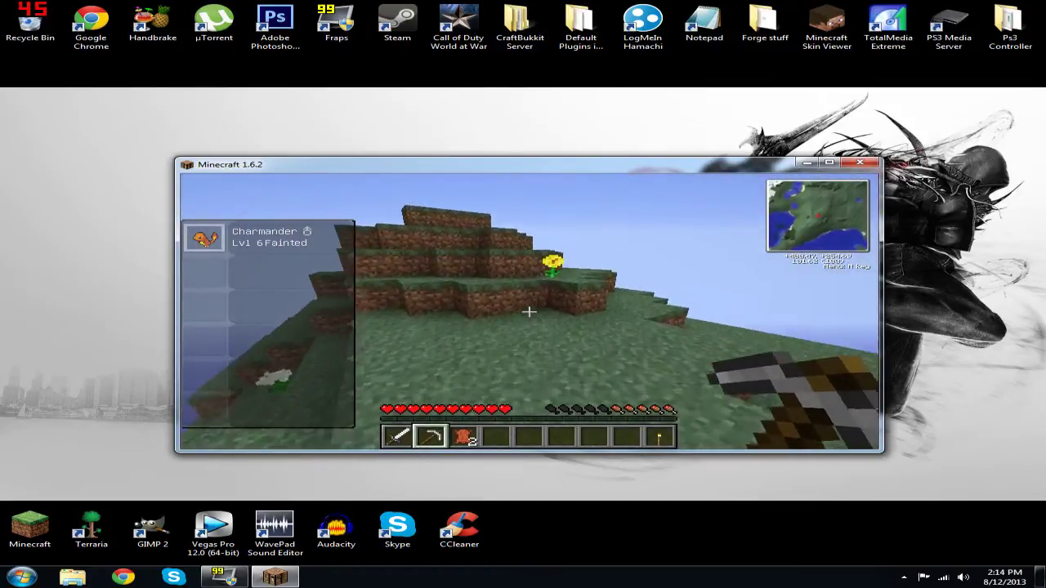
key("w")
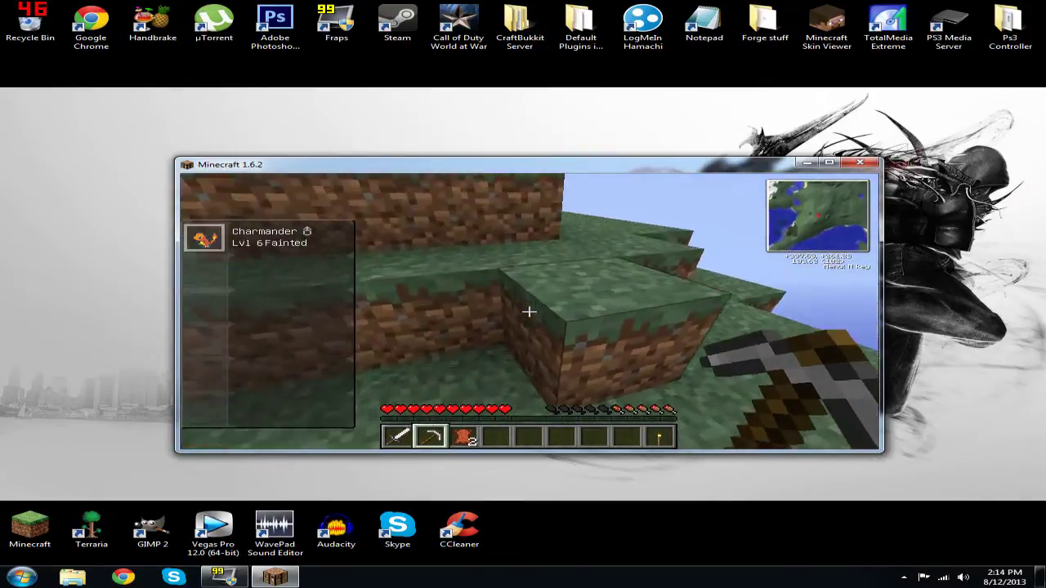
key("w")
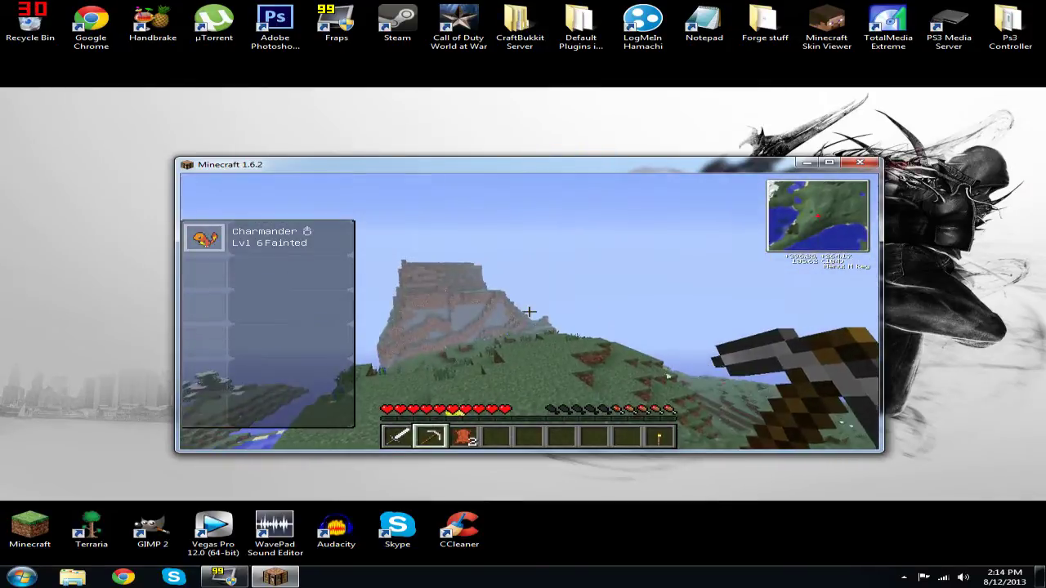
Step: Pause the game and choose Save and Quit to Title
key("w")
key("Escape")
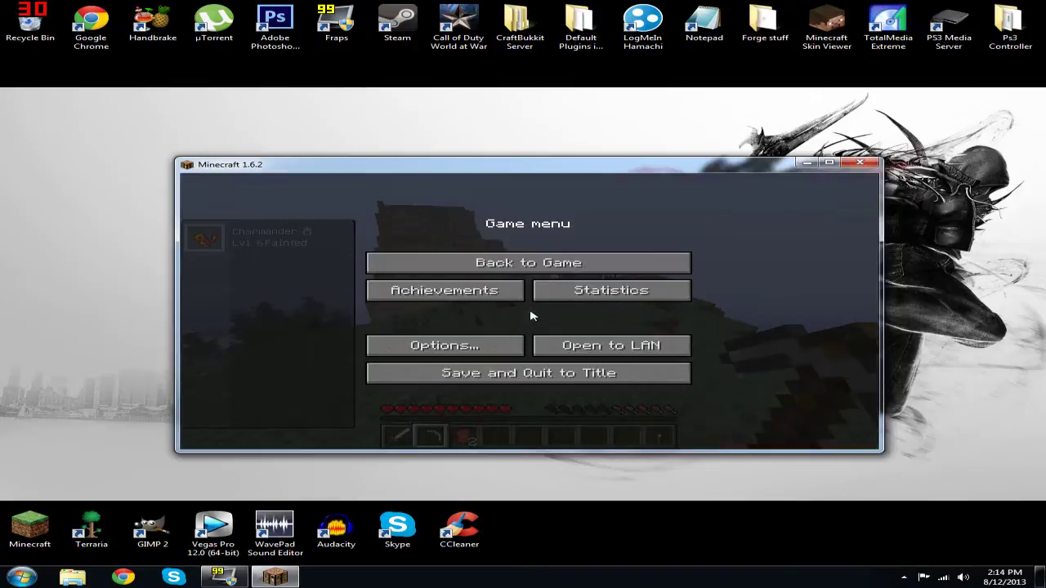
left_click(562, 374)
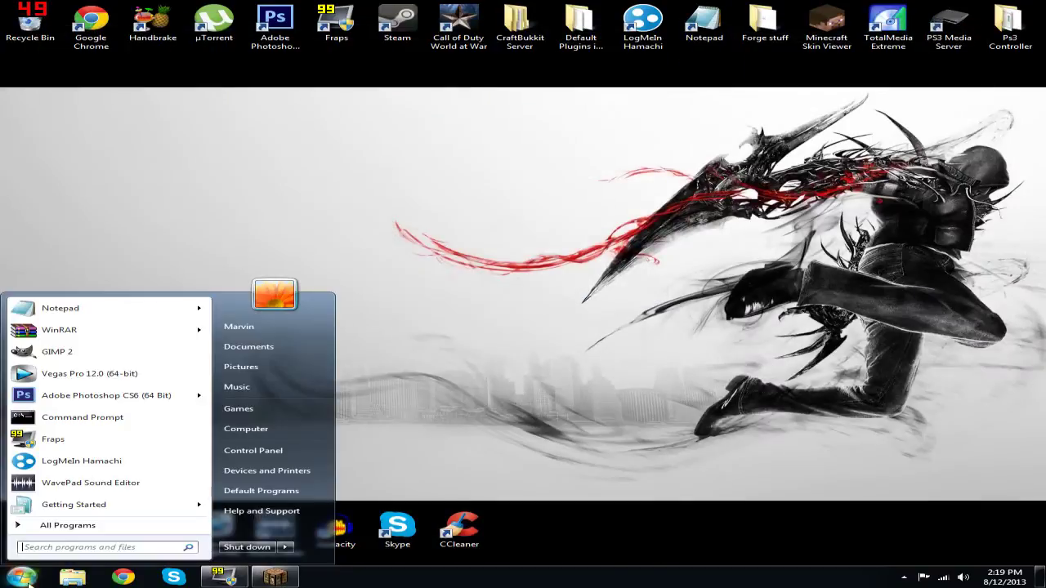
Step: Open the .minecraft\mods folder via Run with %appdata%
type("run")
key("Return")
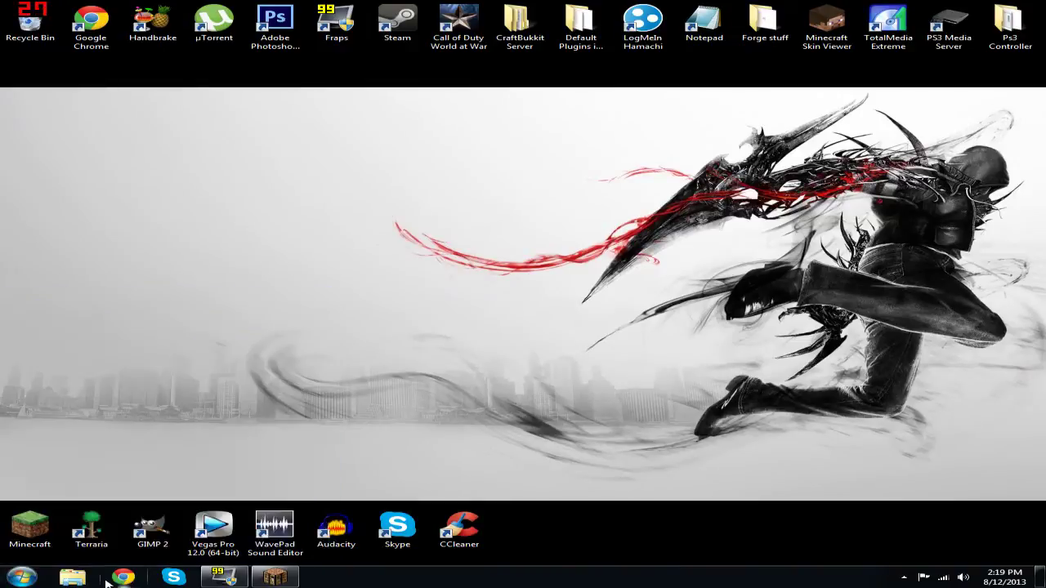
key("Return")
scroll(269, 355, "down", 3)
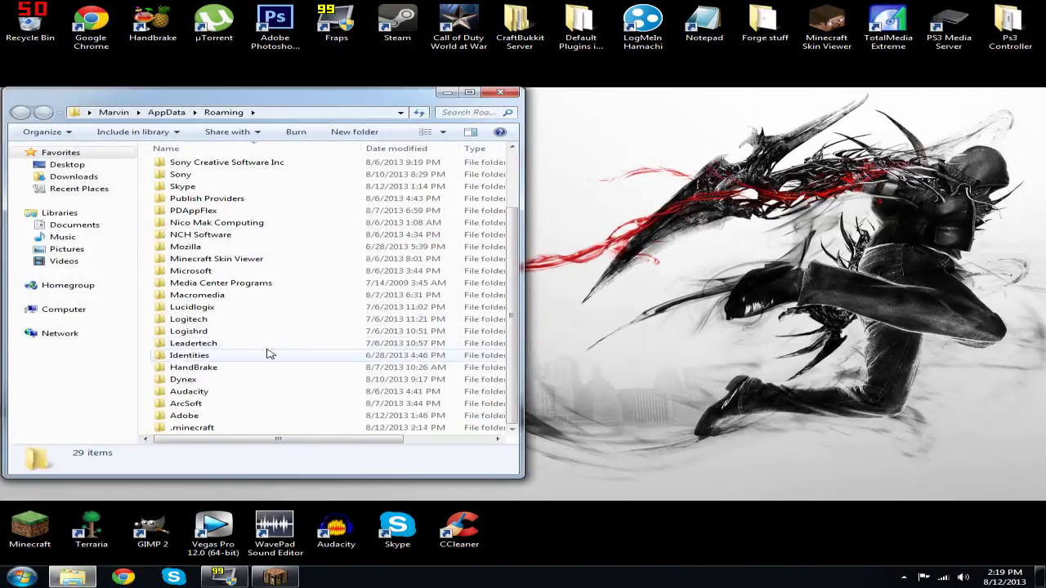
double_click(221, 421)
double_click(226, 249)
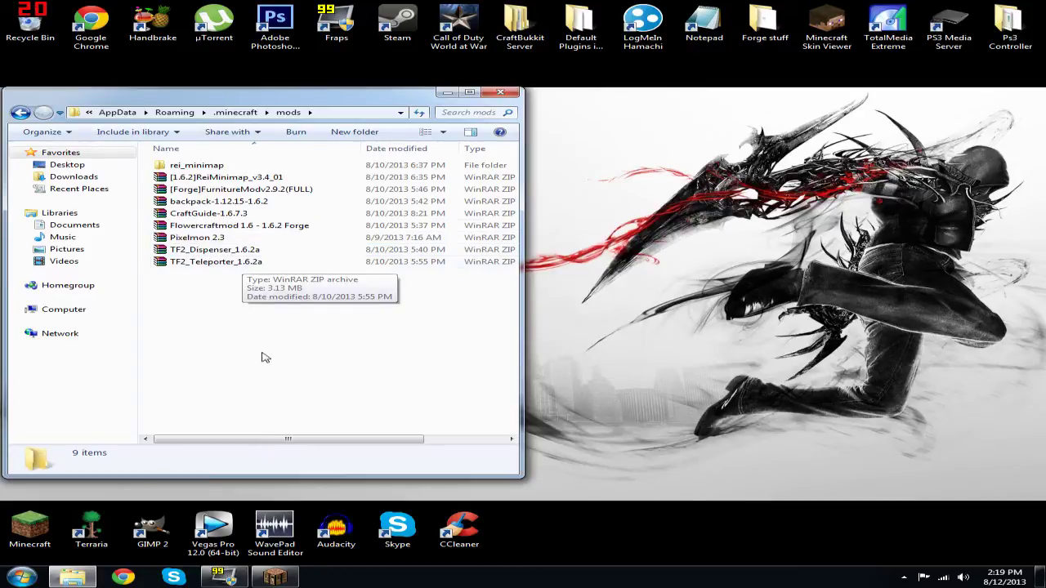
Step: Select and then deselect the nine mod files, go back, and reopen mods
left_click_drag(264, 334, 196, 151)
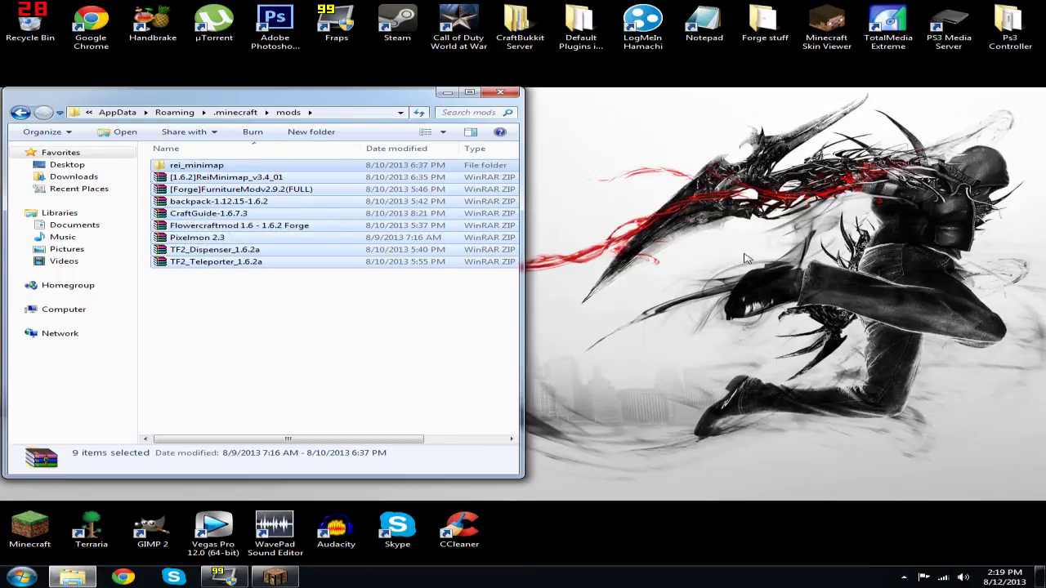
left_click(687, 249)
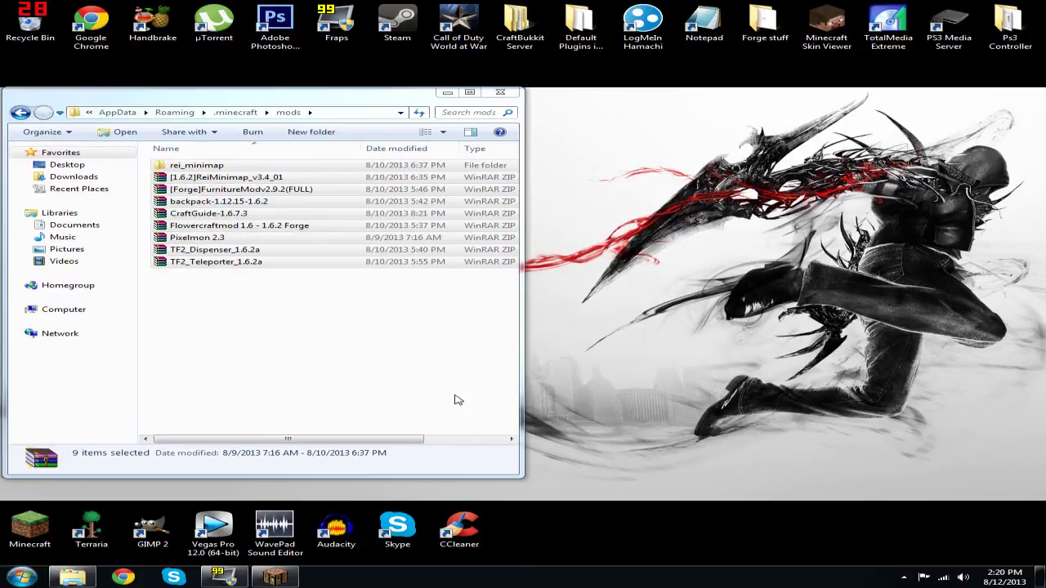
left_click(295, 319)
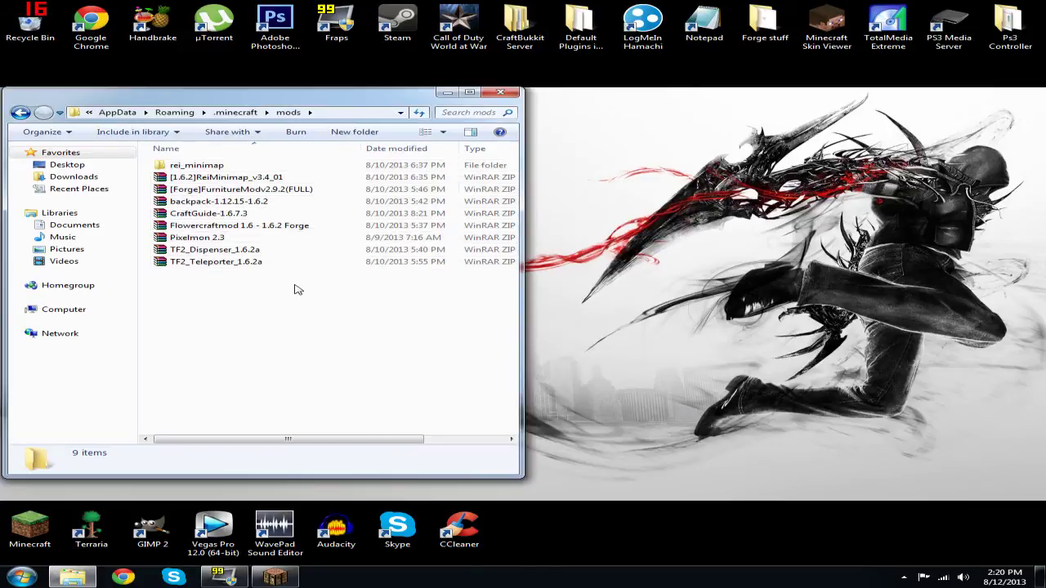
left_click(20, 112)
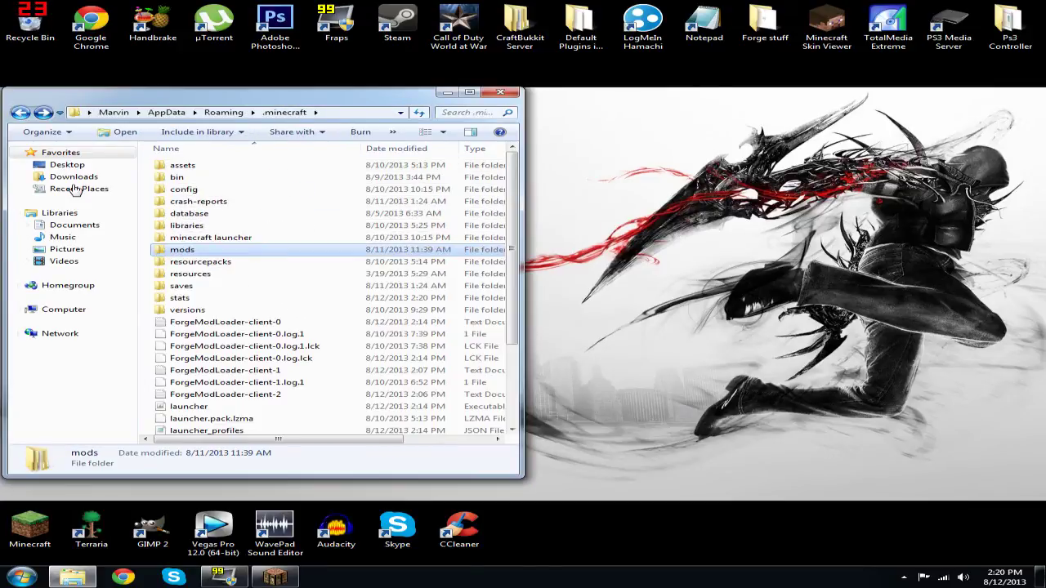
double_click(192, 250)
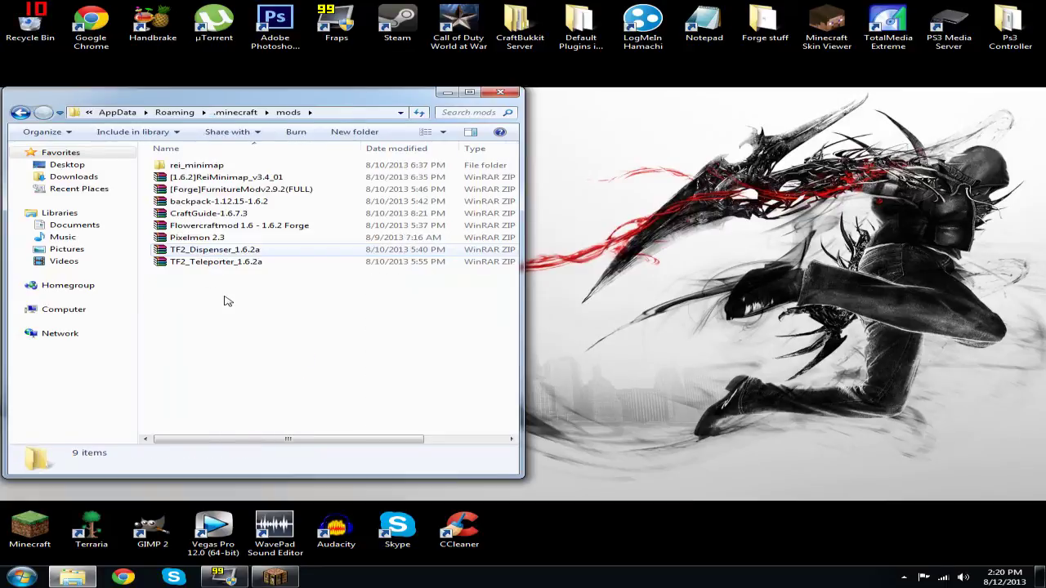